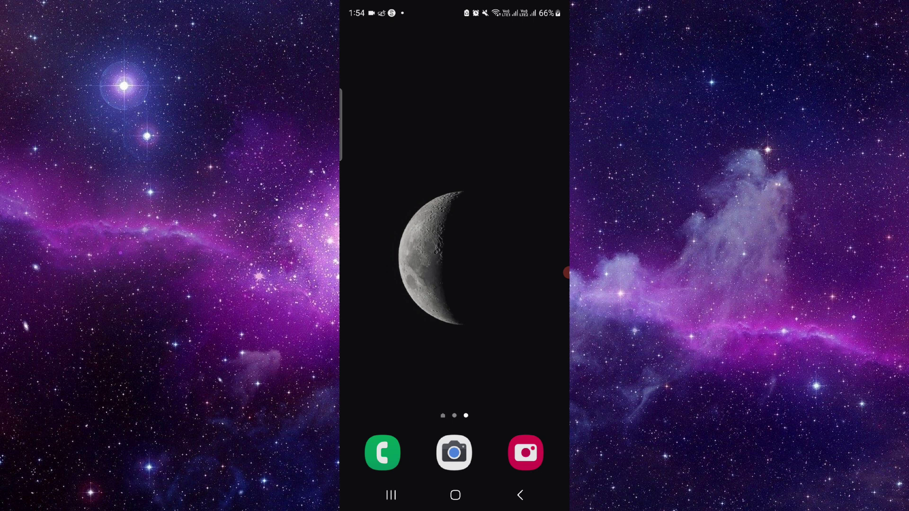
Reach the Battery and device care page by rerunning the 'device care' settings search.
{"action": "left_click_drag", "start_coordinate": [454, 14], "coordinate": [454, 285]}
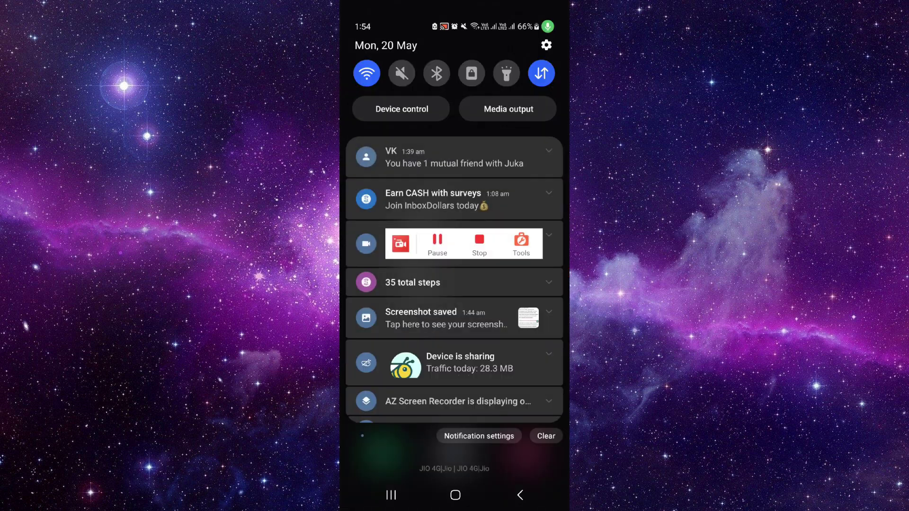
{"action": "left_click", "coordinate": [546, 45]}
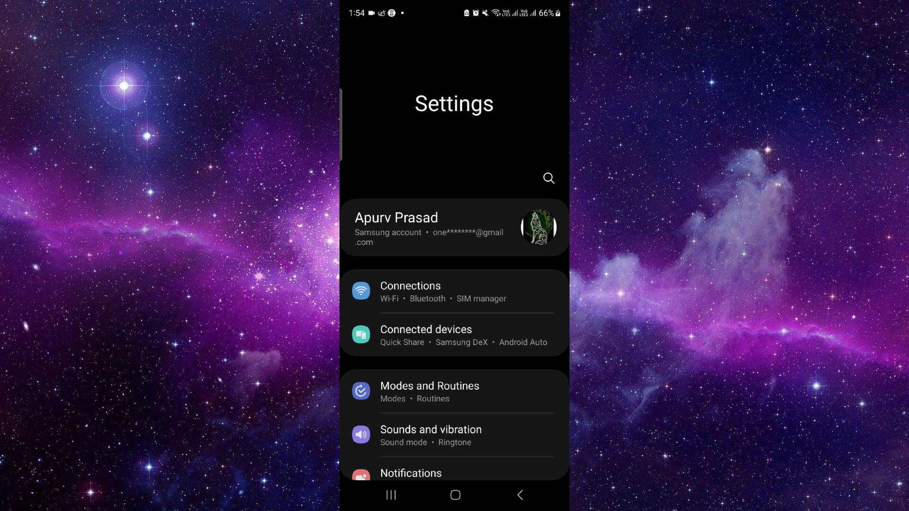
{"action": "left_click", "coordinate": [548, 178]}
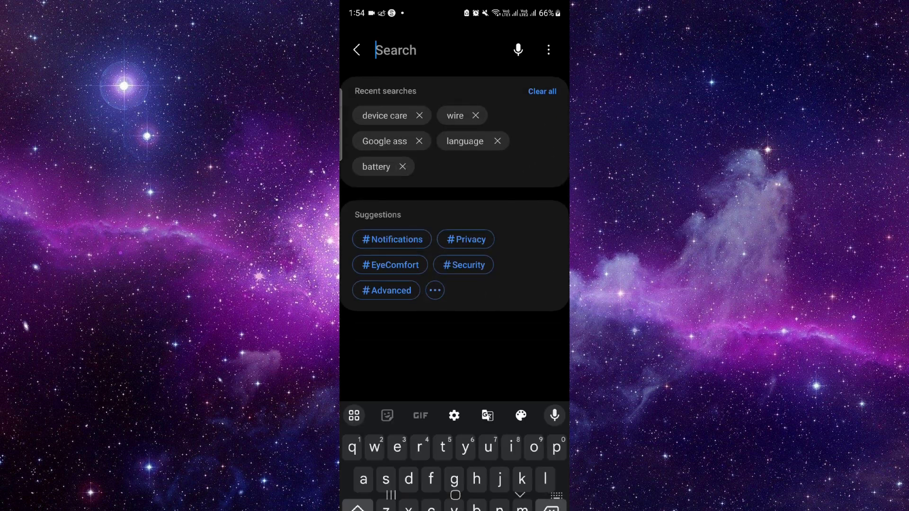
{"action": "left_click", "coordinate": [384, 115]}
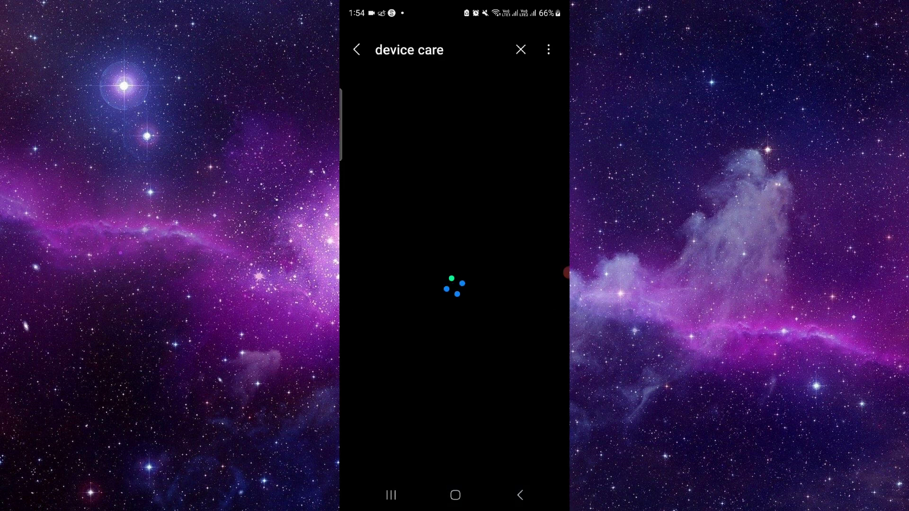
{"action": "left_click", "coordinate": [454, 149]}
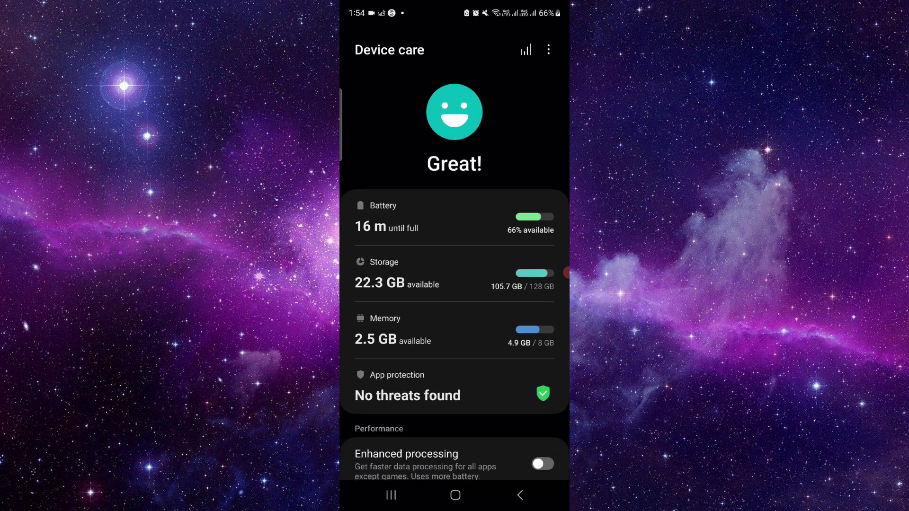
On the Battery page, toggle Show battery percentage off and back on so it stays enabled.
{"action": "left_click", "coordinate": [455, 218]}
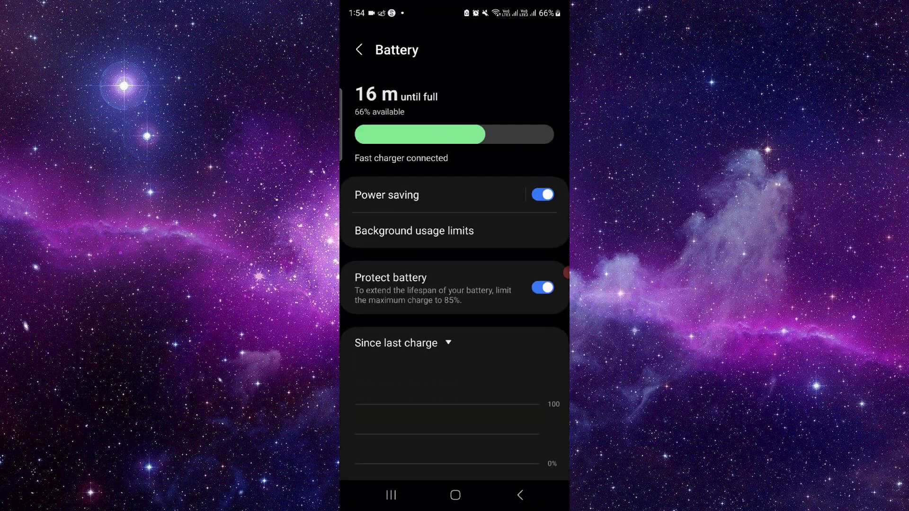
{"action": "scroll", "coordinate": [454, 320], "scroll_direction": "down", "scroll_amount": 8}
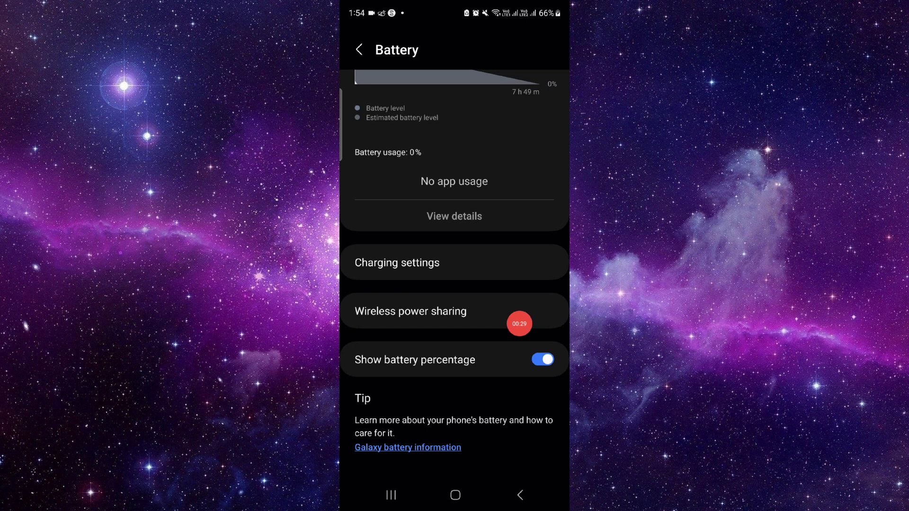
{"action": "left_click", "coordinate": [543, 359]}
{"action": "left_click", "coordinate": [542, 359]}
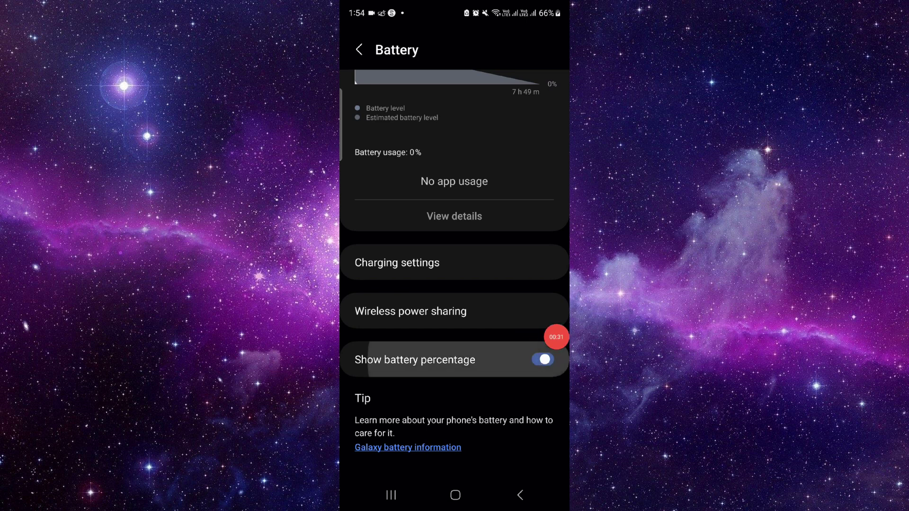
{"action": "left_click", "coordinate": [391, 495]}
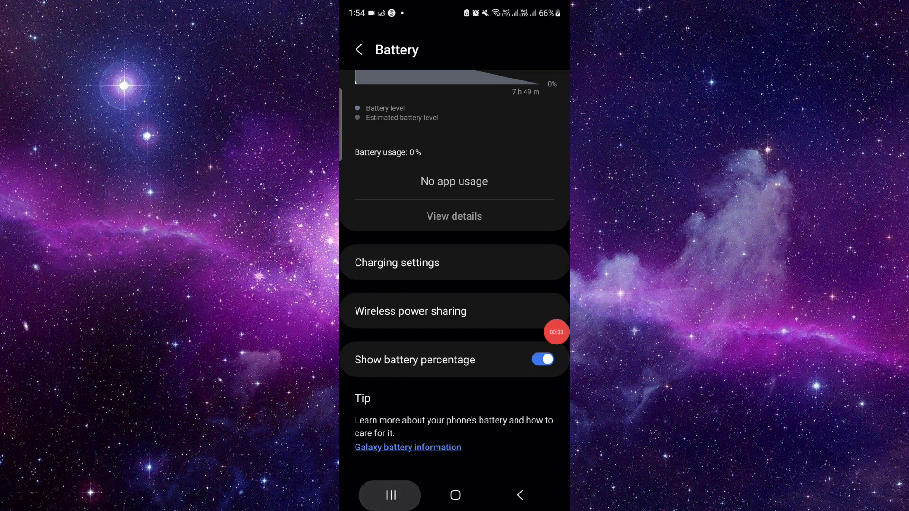
Clear all recent apps with Close all, leaving the home screen showing.
{"action": "left_click", "coordinate": [453, 399]}
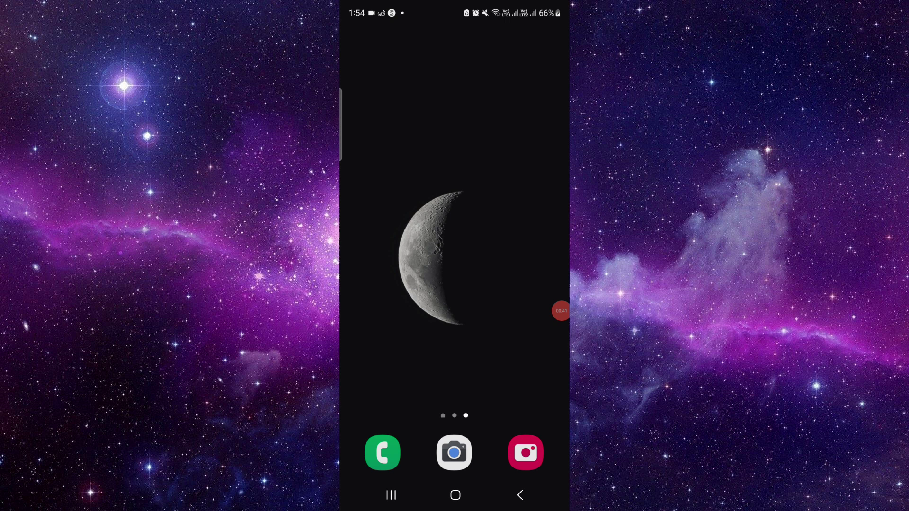
{"action": "left_click", "coordinate": [564, 311]}
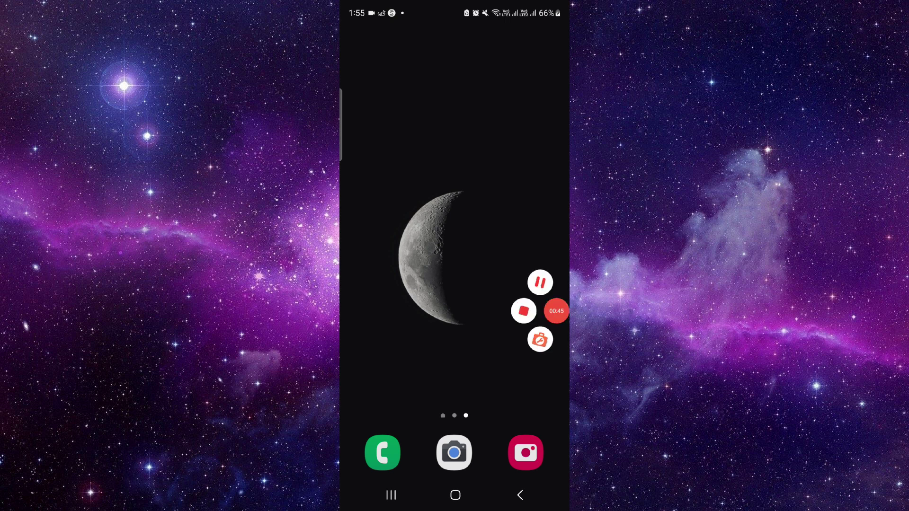